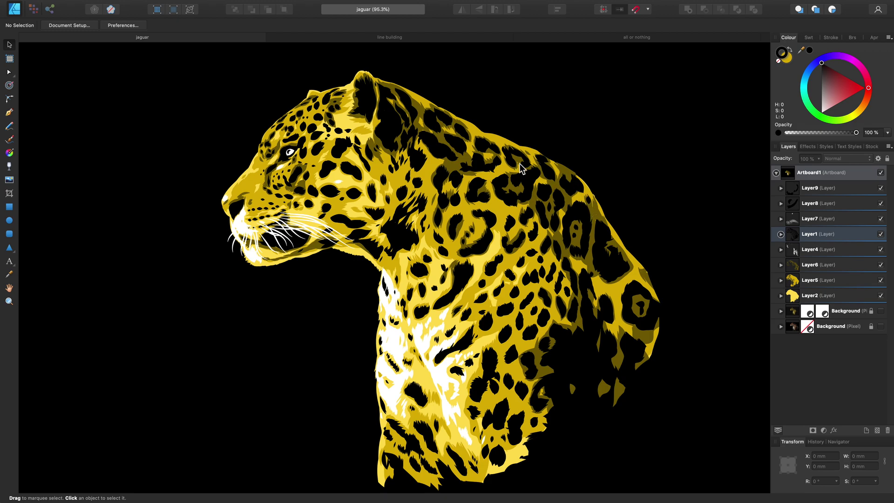
- Select all 4547 shapes sharing a black cheek spot's fill colour and give them a red tag
left_click(374, 195)
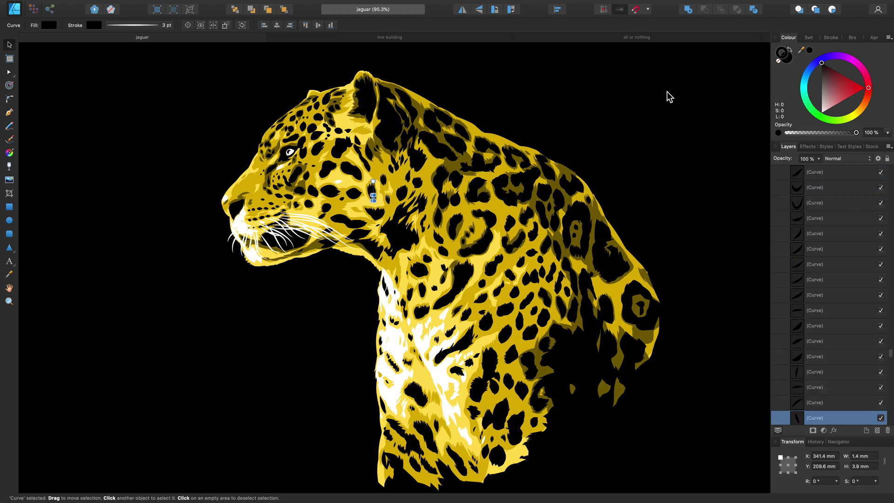
left_click(197, 6)
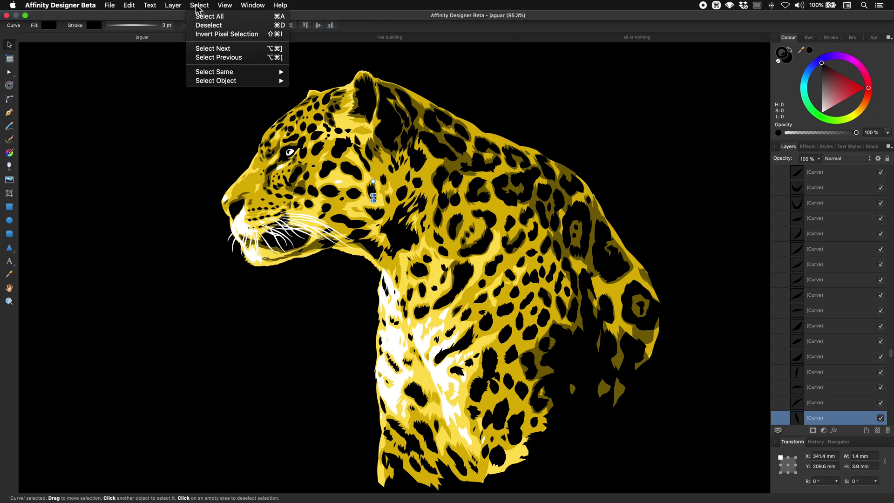
mouse_move(247, 75)
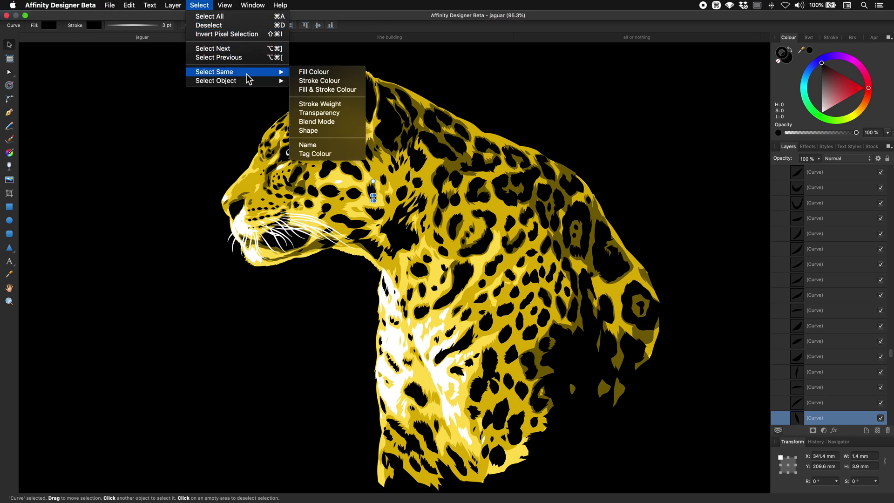
left_click(335, 72)
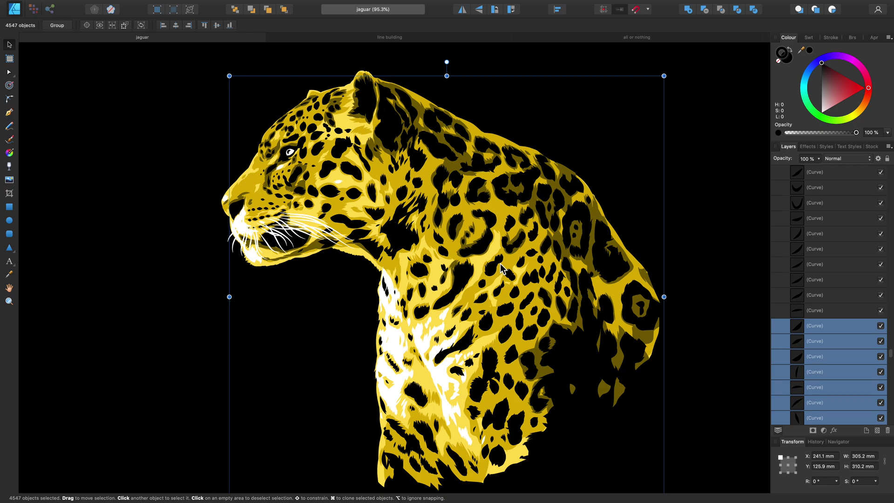
right_click(833, 328)
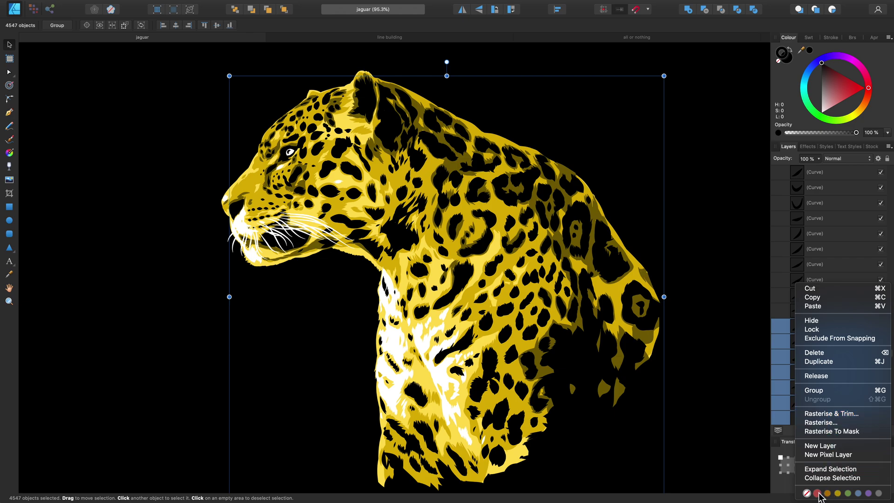
left_click(817, 493)
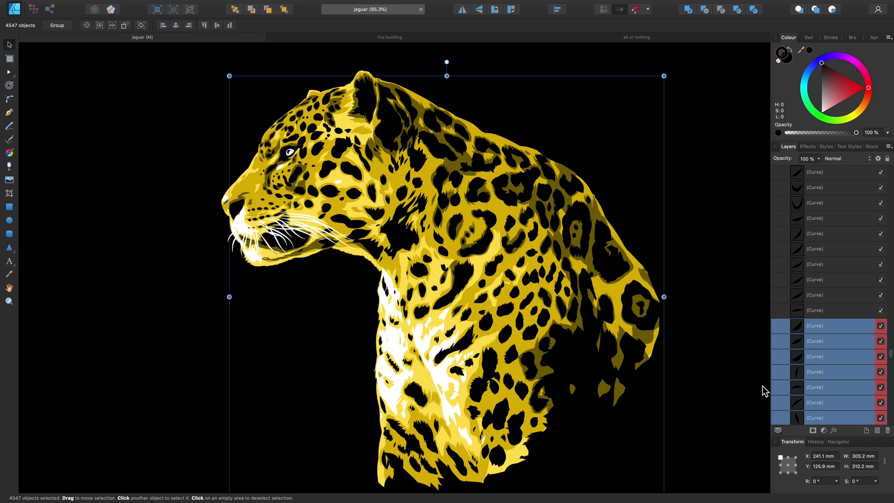
- Select every shape with a whisker's white stroke colour and recolour the matches light grey
left_click(348, 318)
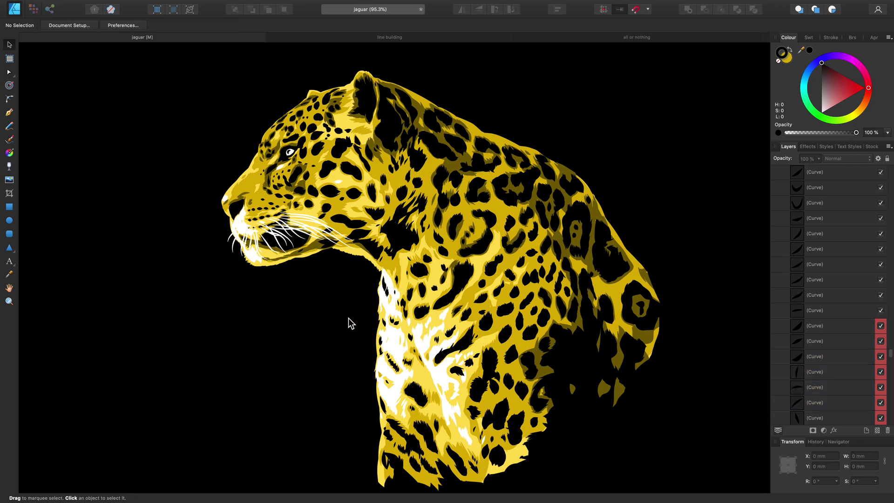
left_click(276, 237)
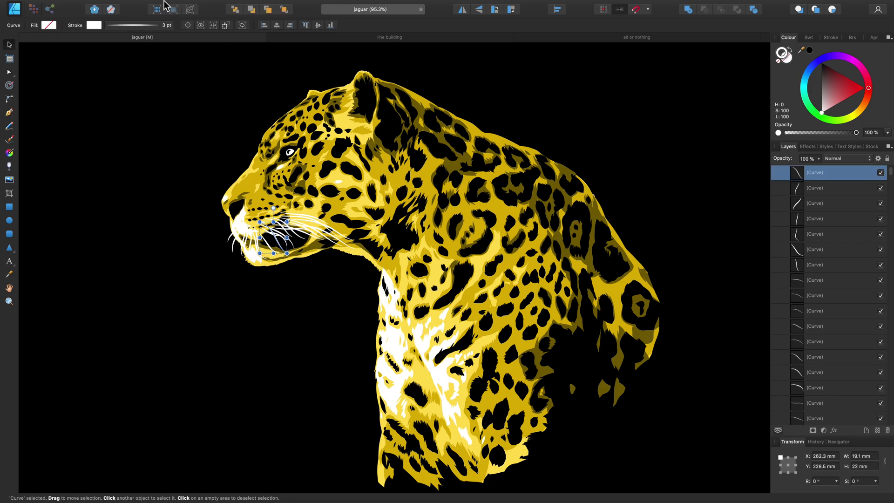
mouse_move(167, 3)
left_click(199, 5)
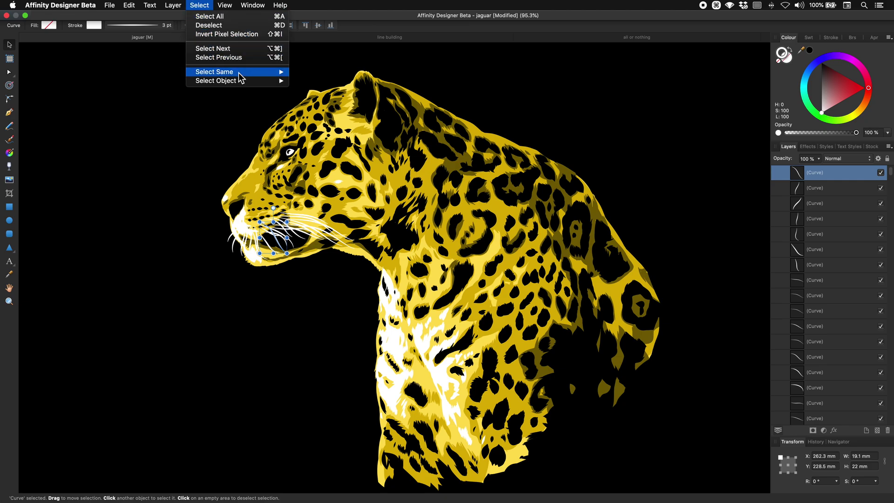
mouse_move(247, 71)
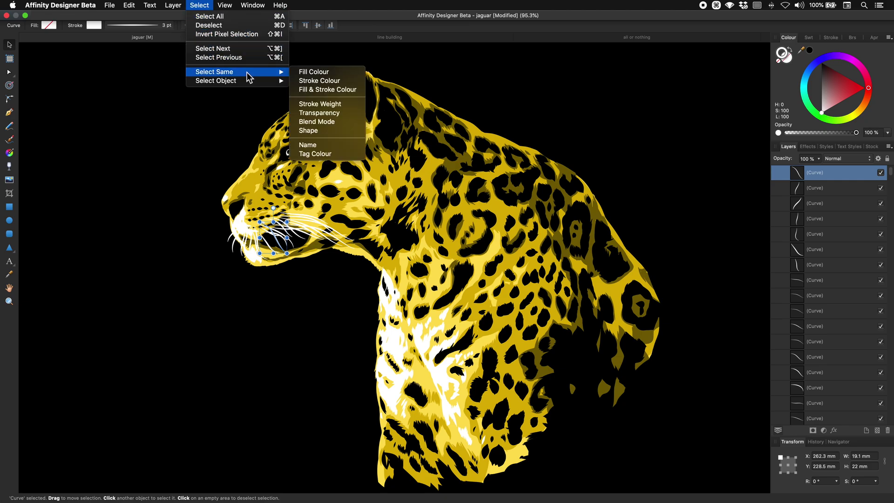
left_click(350, 82)
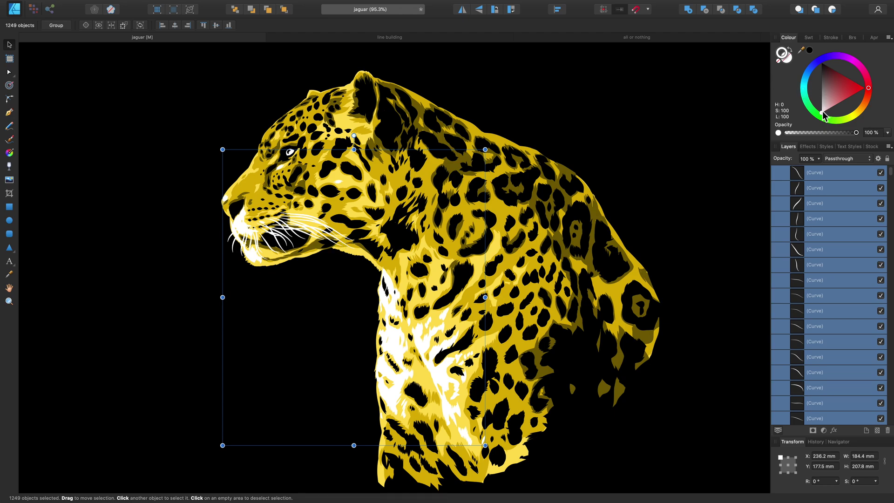
left_click_drag(821, 112, 821, 113)
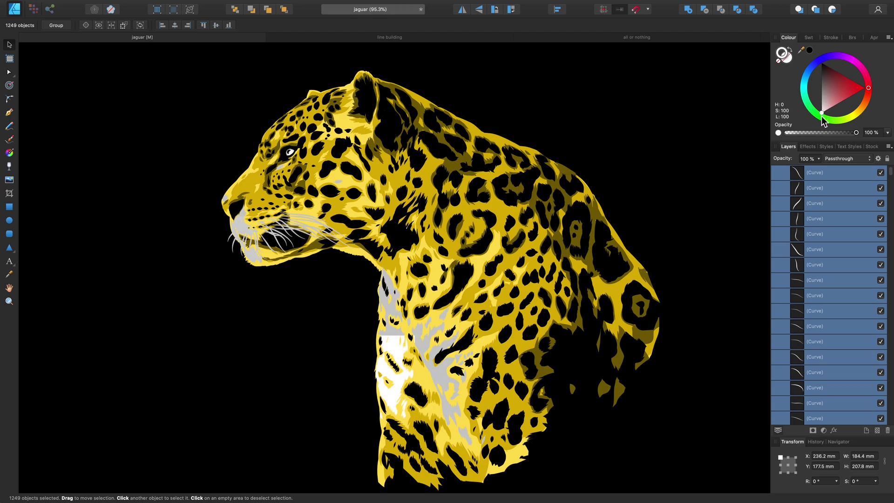
- Select the 2001 shapes matching a gold fur shape's fill and stroke, tag them yellow, then deselect
left_click(728, 139)
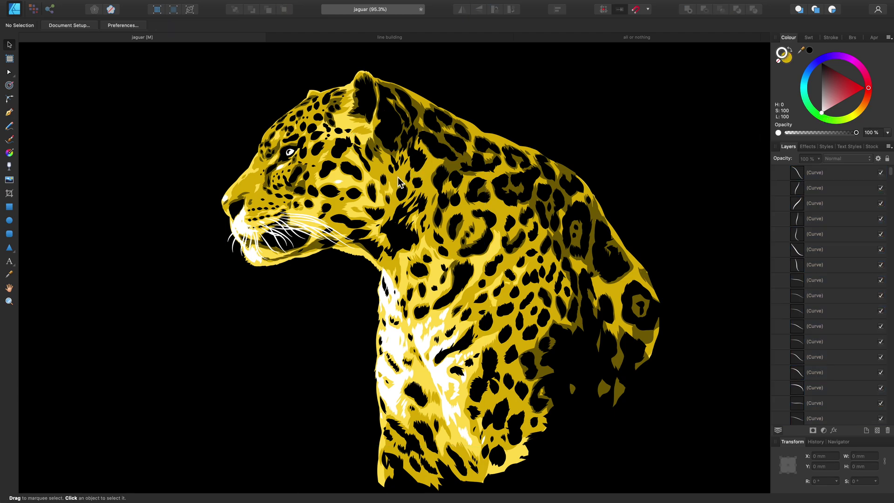
left_click(397, 177)
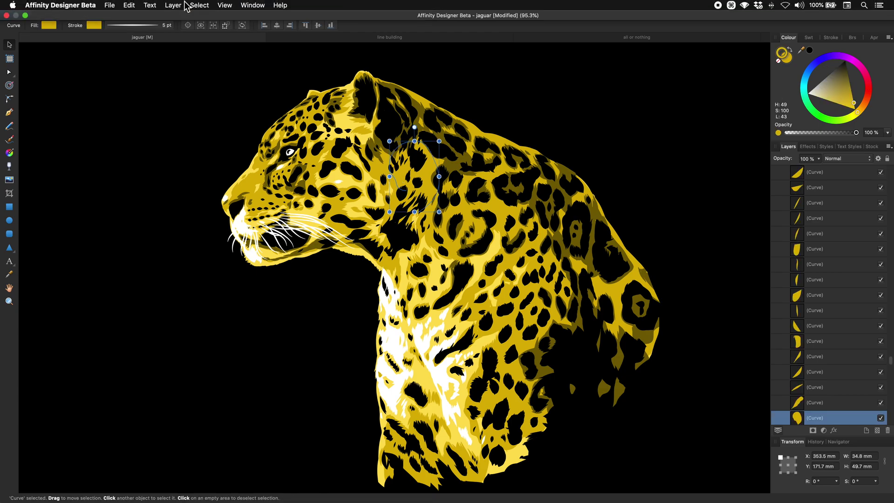
left_click(192, 5)
mouse_move(255, 75)
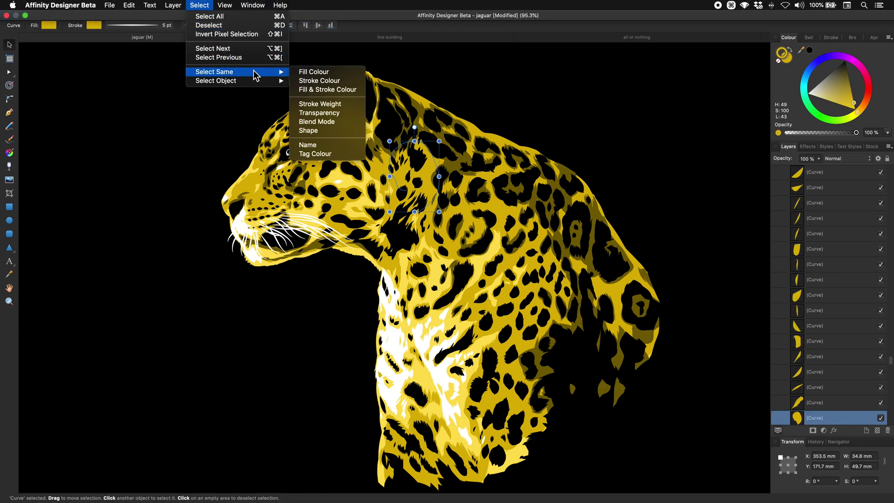
left_click(333, 90)
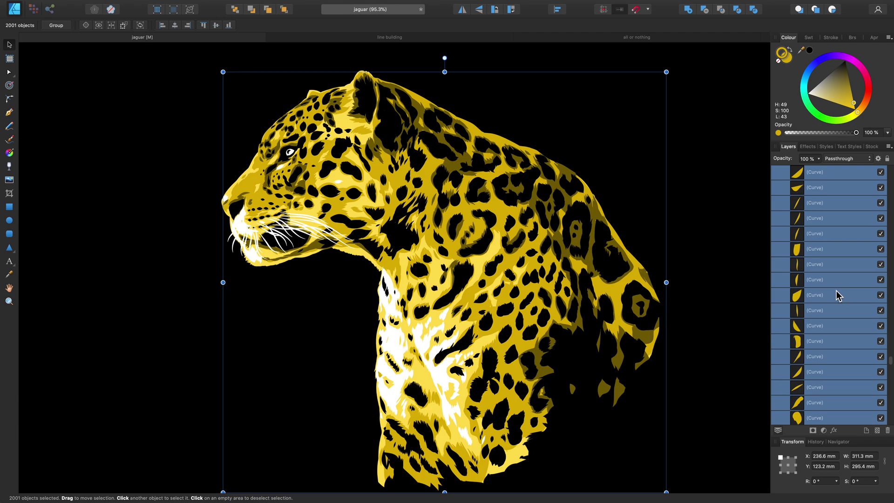
right_click(828, 264)
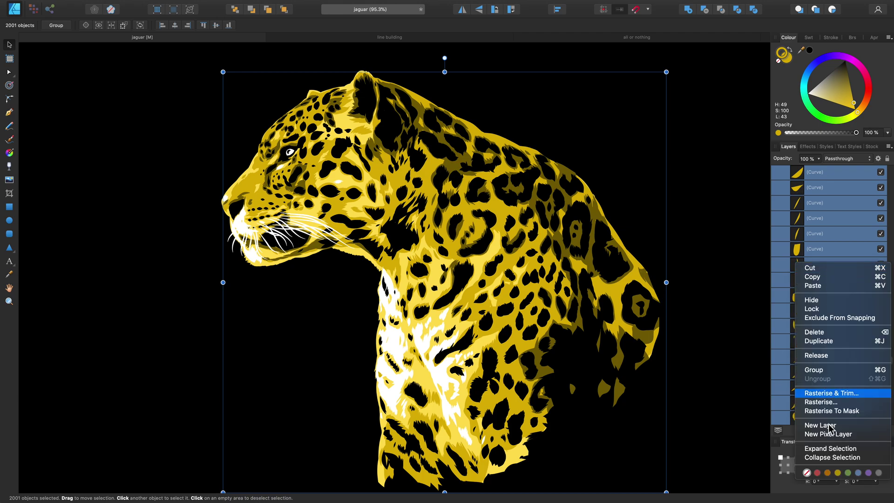
left_click(838, 473)
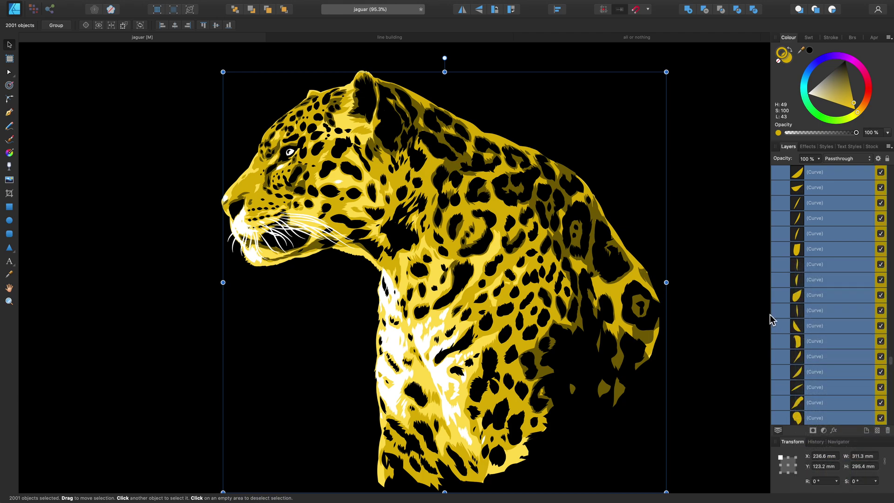
left_click(729, 305)
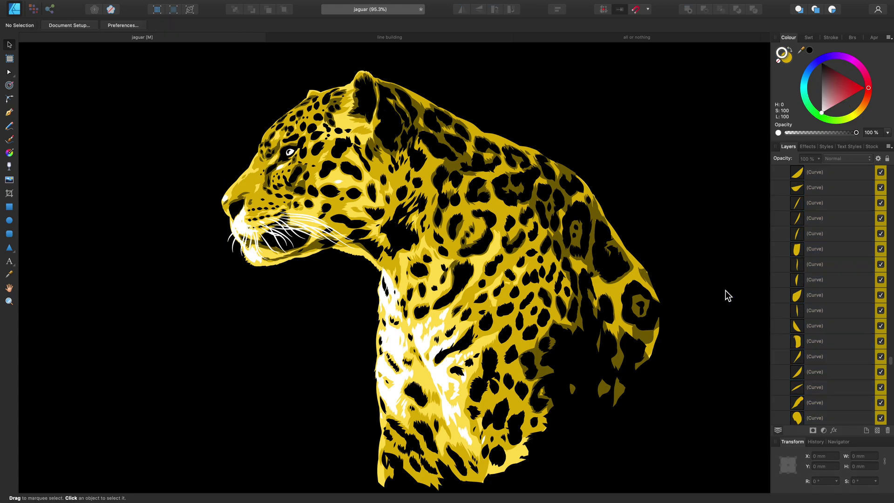
- In the line building document, select the 394 lines matching the top line's stroke weight
left_click(481, 38)
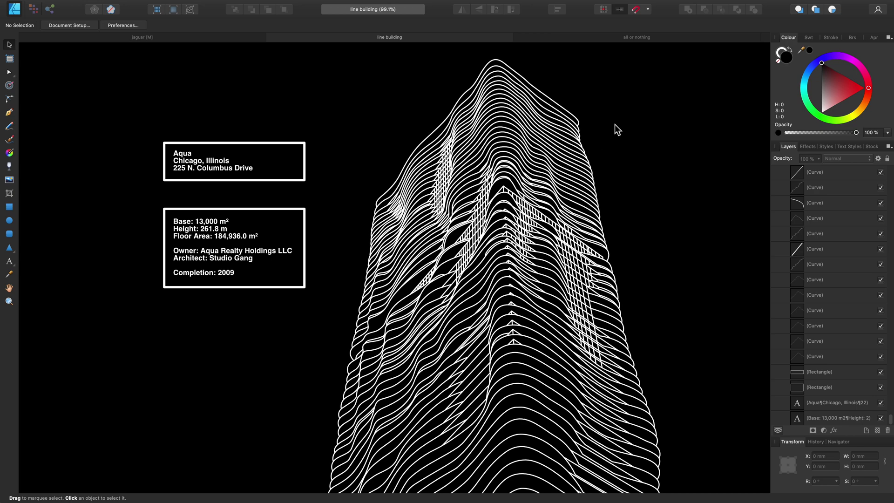
left_click(568, 114)
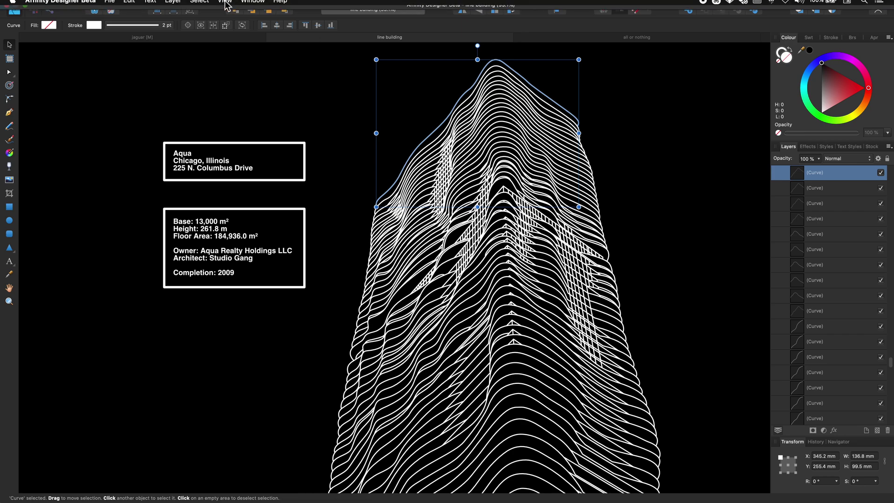
left_click(201, 5)
mouse_move(250, 74)
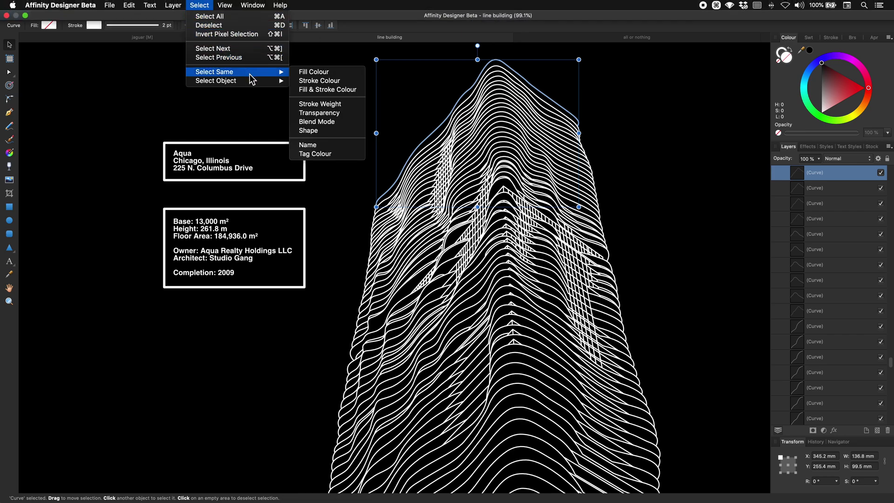
left_click(351, 104)
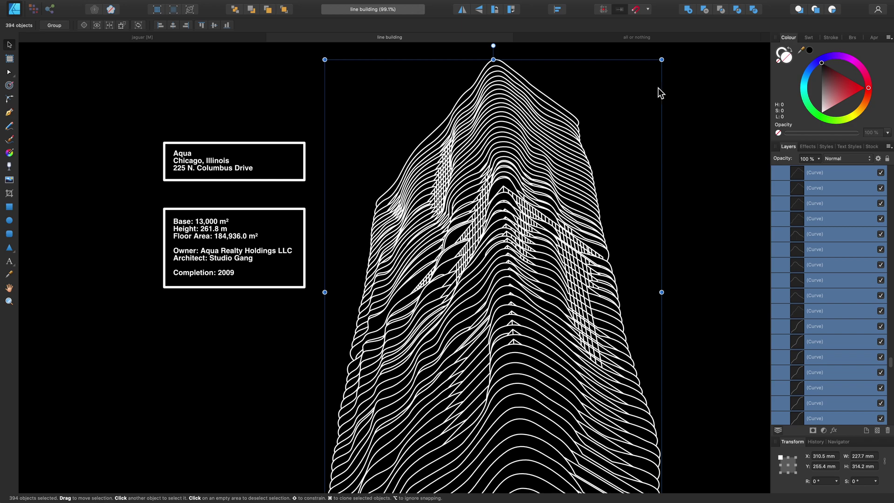
- Give the selected tower lines a 2.5 pt stroke with a tapering pressure profile, then deselect
left_click(832, 38)
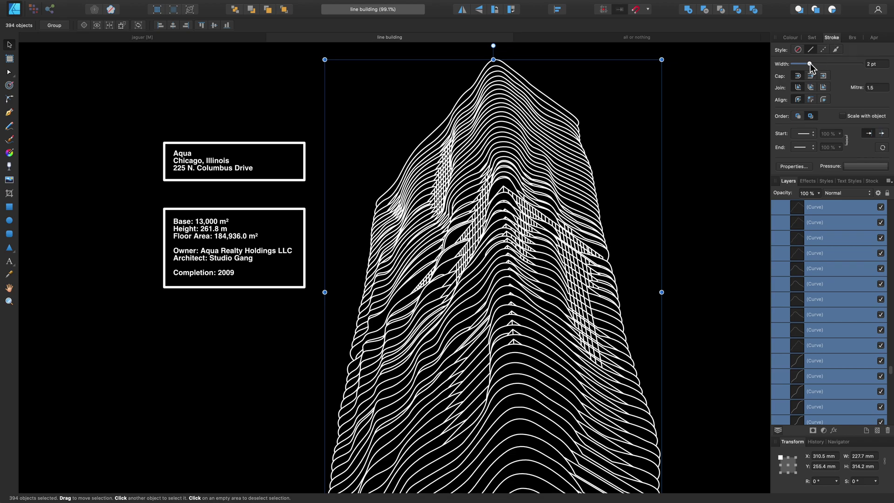
left_click_drag(810, 66, 809, 64)
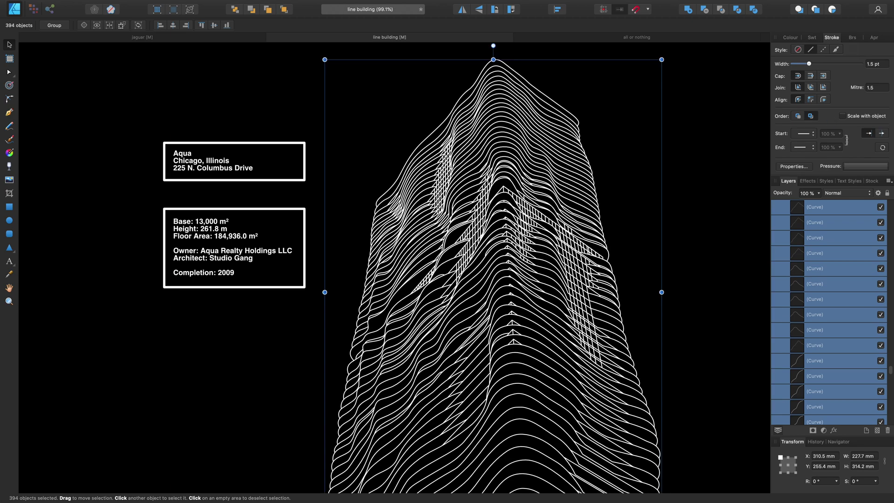
left_click(862, 167)
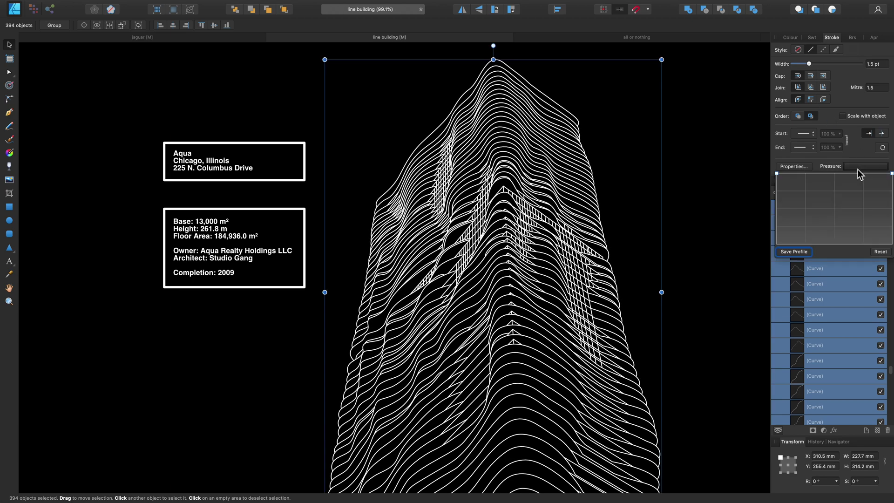
left_click(836, 174)
left_click_drag(776, 173, 782, 234)
left_click_drag(835, 173, 833, 193)
left_click_drag(808, 63, 809, 65)
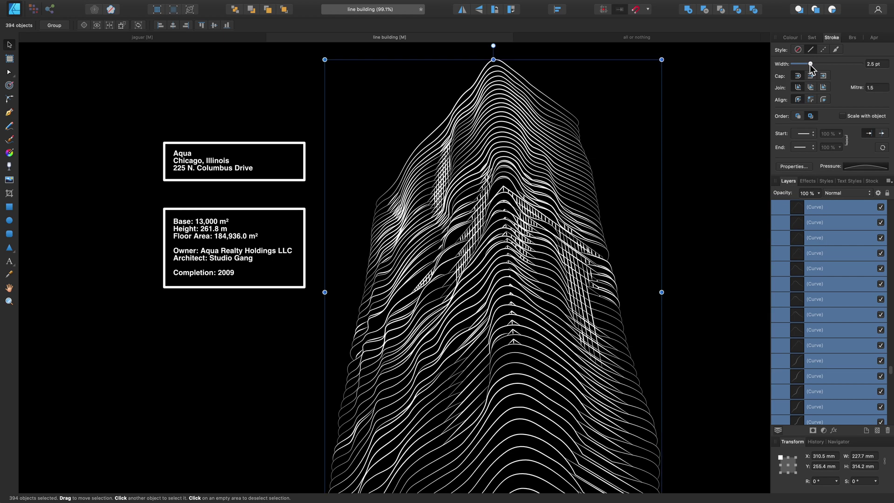
left_click(694, 131)
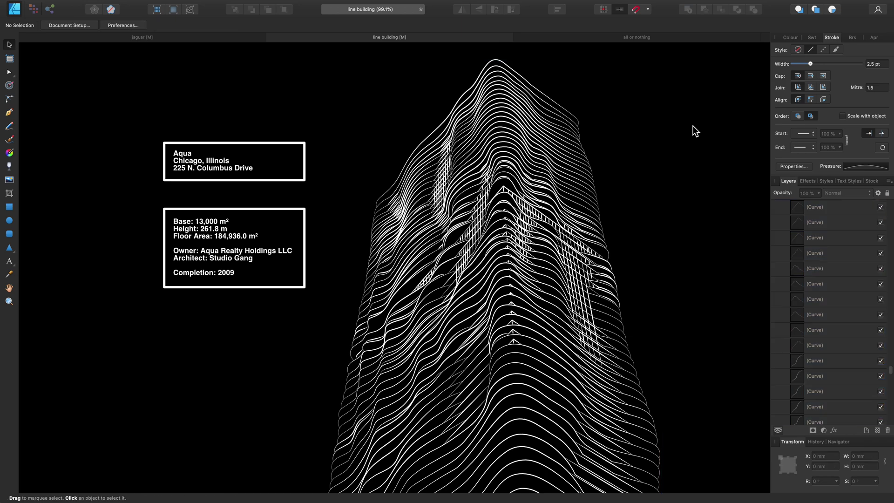
- Select the Aqua address box plus every object of the same shape, catching the second info box
left_click(279, 143)
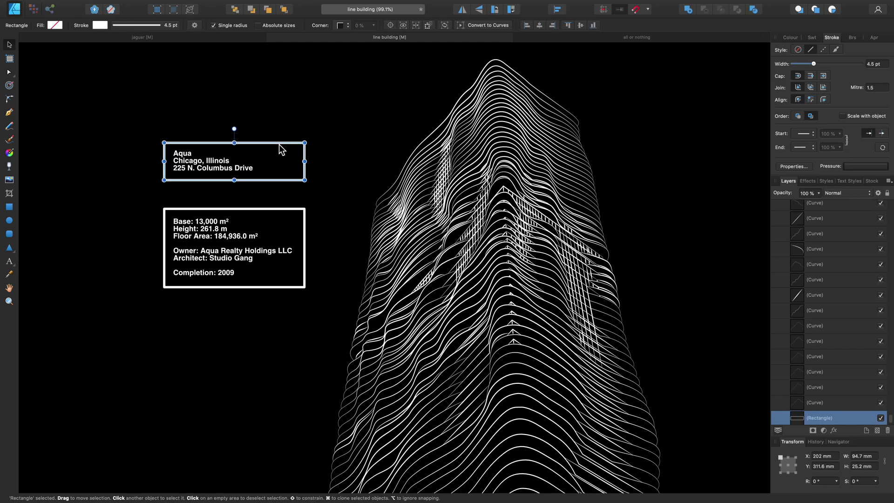
left_click(198, 5)
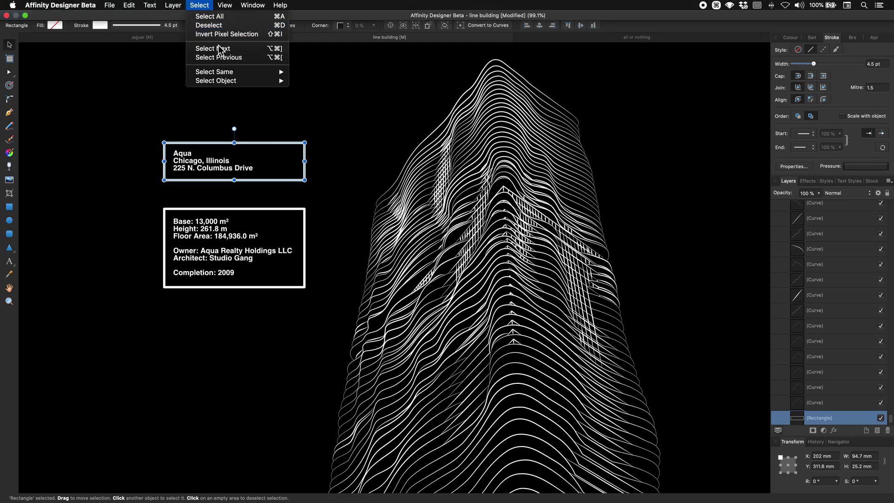
mouse_move(248, 73)
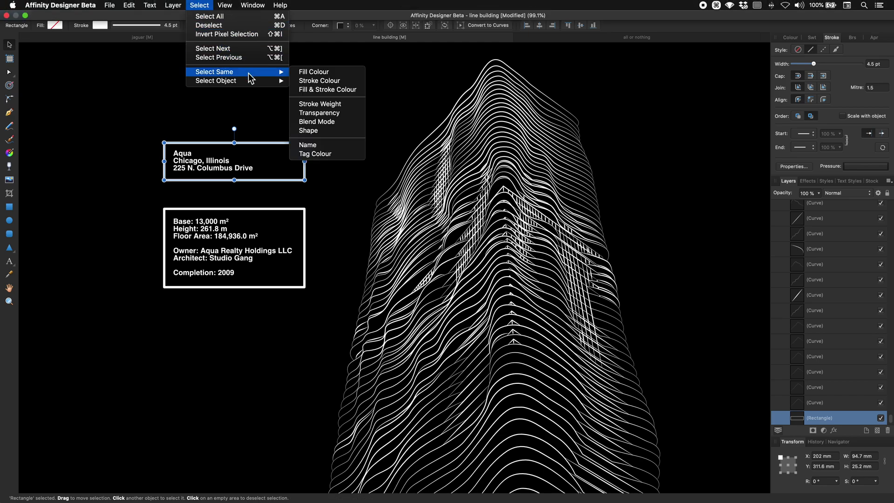
left_click(325, 131)
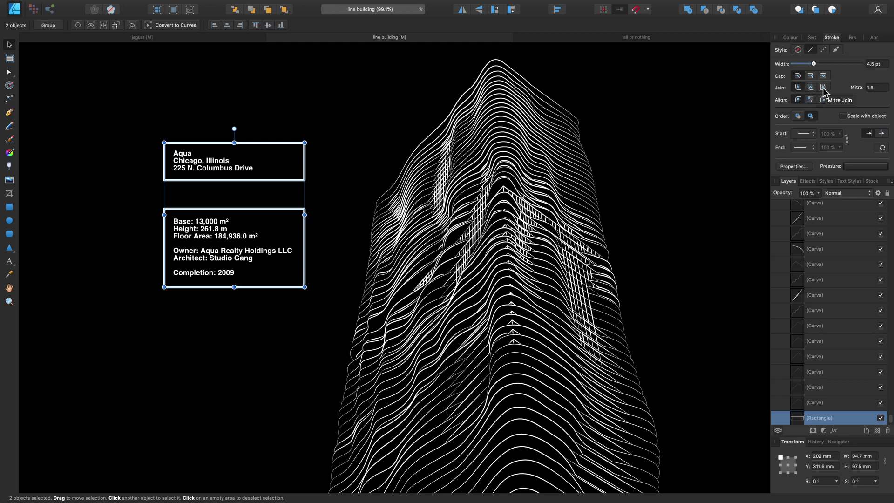
- Give both info box outlines mitred corners and a 1.5 pt width, then deselect them
left_click(822, 88)
left_click_drag(813, 63, 809, 66)
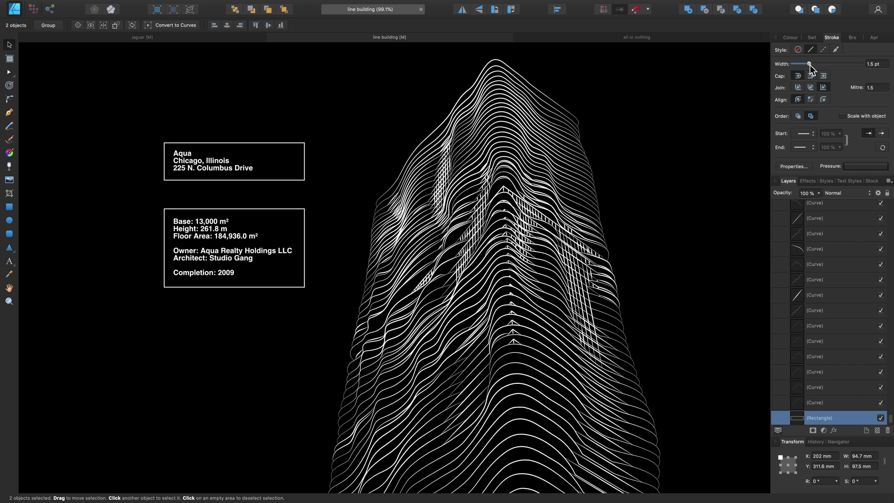
left_click_drag(809, 65, 808, 65)
left_click(670, 131)
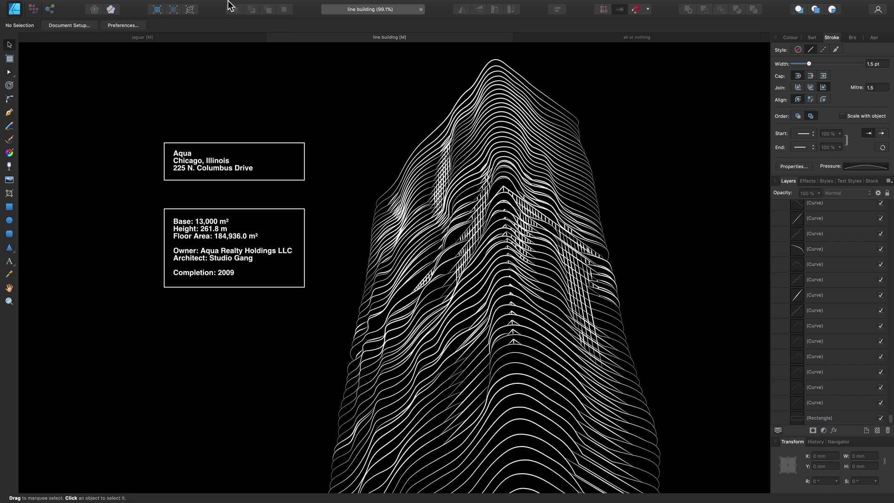
left_click(200, 6)
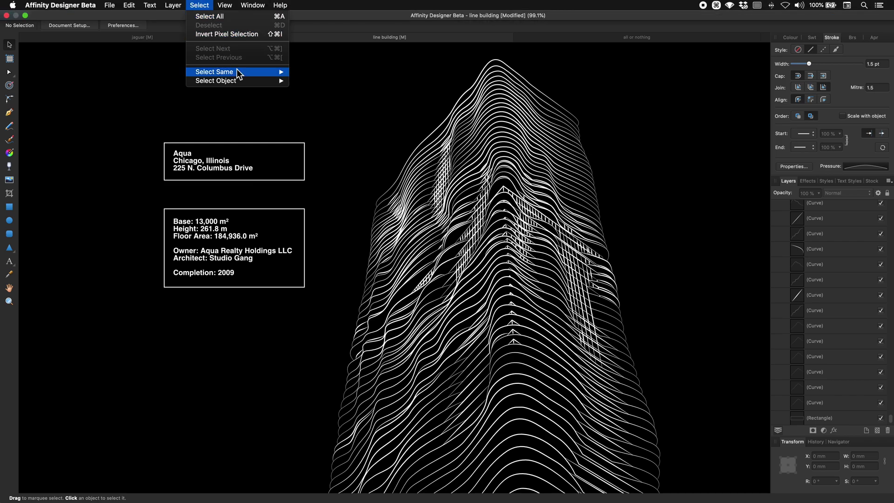
mouse_move(237, 73)
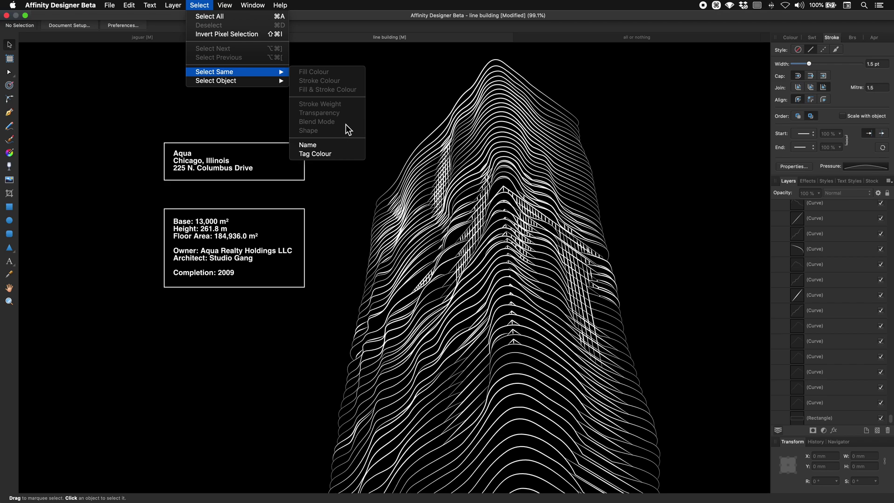
left_click(412, 104)
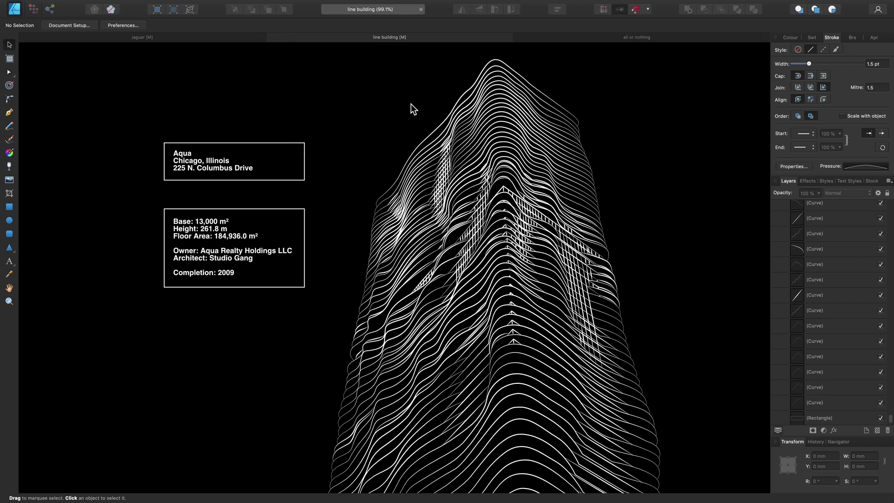
- In the all or nothing document, group the 32 yellow letter faces sharing the N face's tag colour
left_click(576, 37)
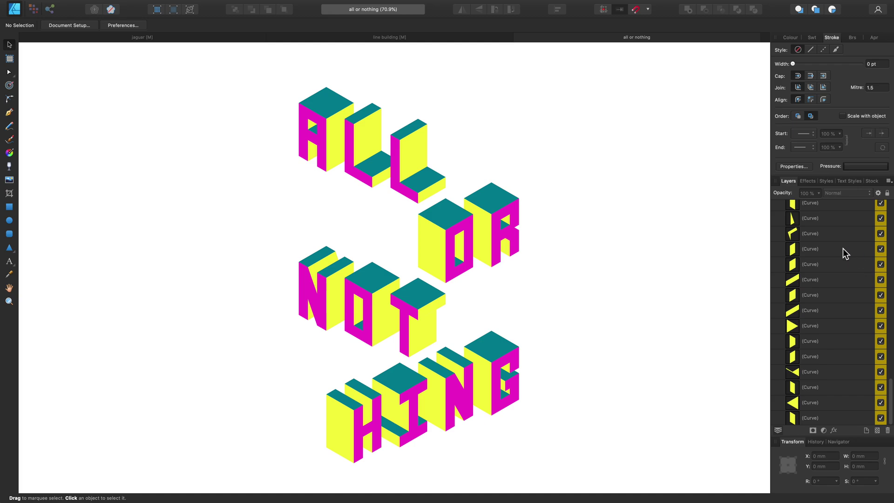
scroll(841, 258, "up", 3)
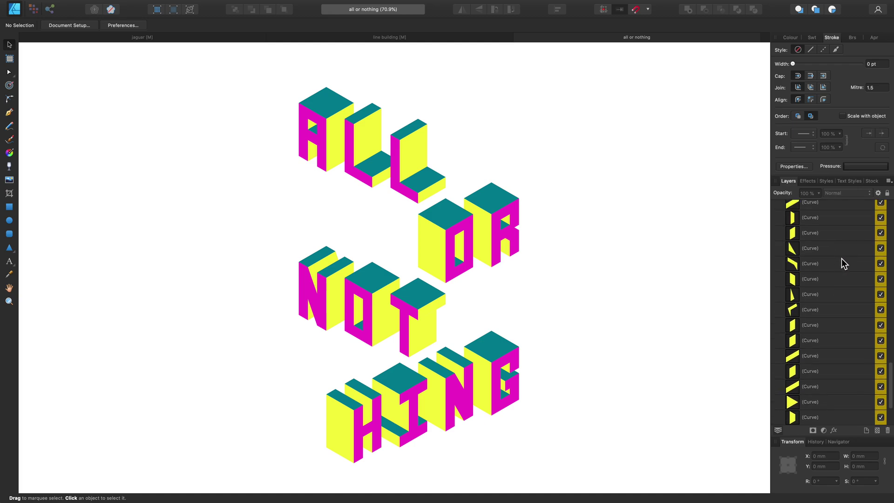
scroll(841, 258, "down", 3)
left_click(844, 261)
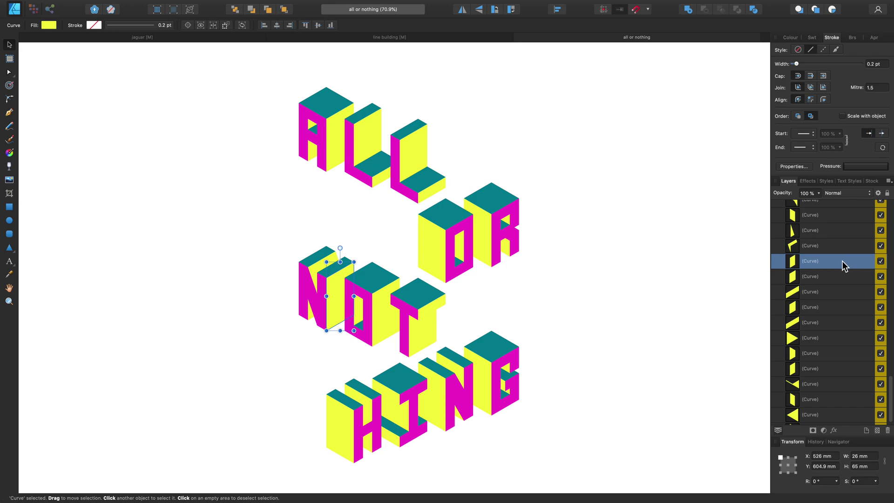
right_click(840, 265)
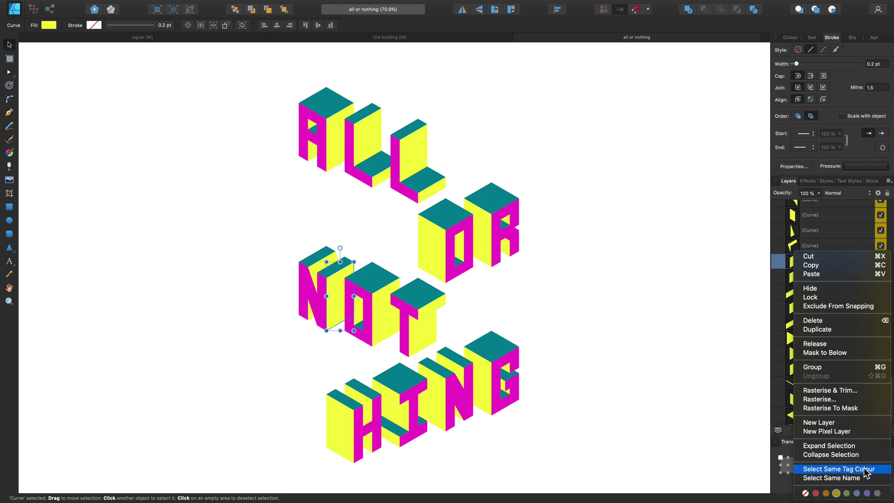
left_click(877, 469)
scroll(849, 374, "up", 5)
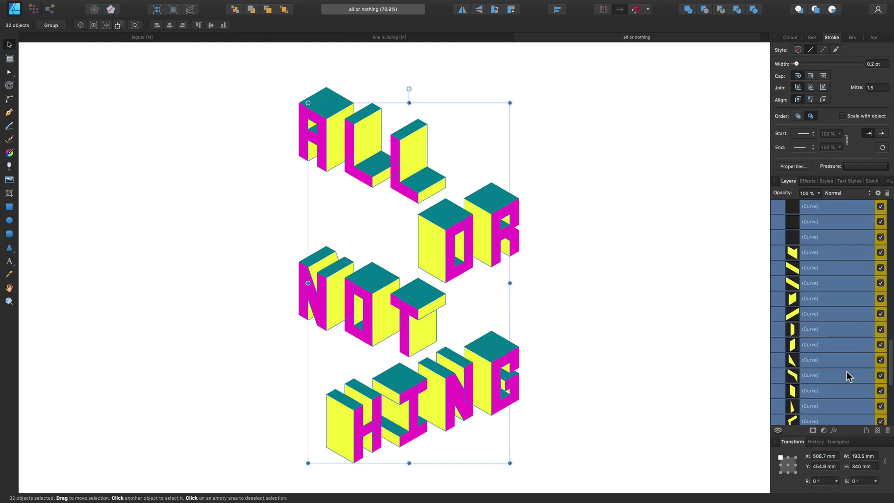
scroll(849, 375, "down", 3)
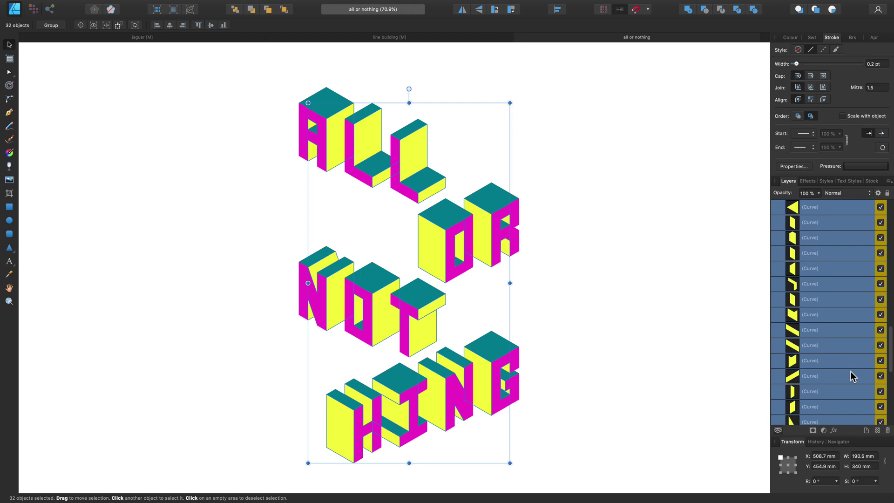
key("super+g")
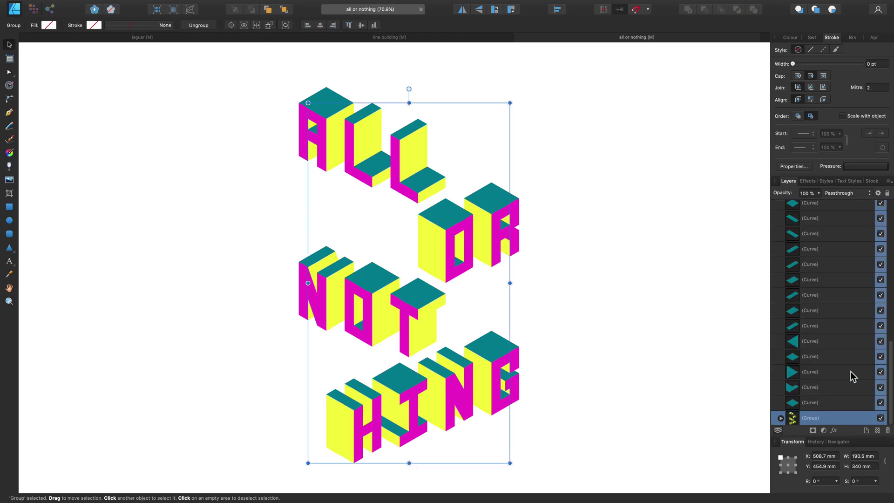
- Group the 25 teal top faces sharing the A's teal face tag colour
left_click(837, 359)
right_click(837, 359)
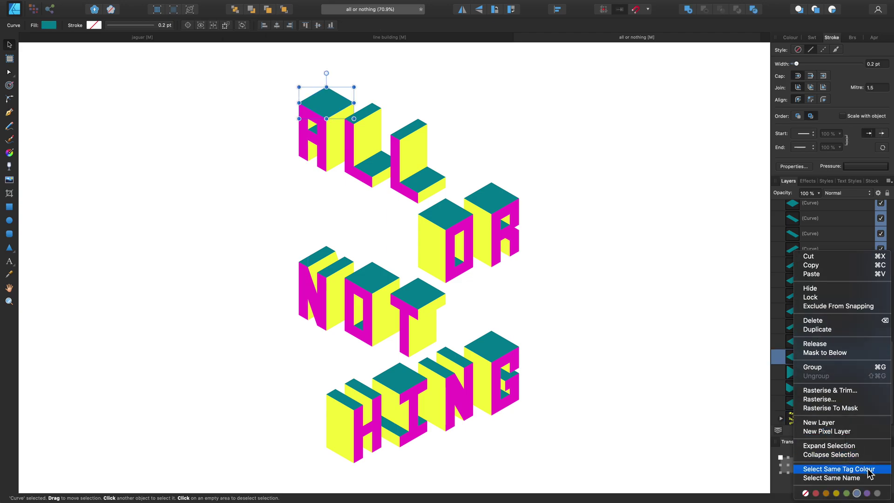
left_click(828, 476)
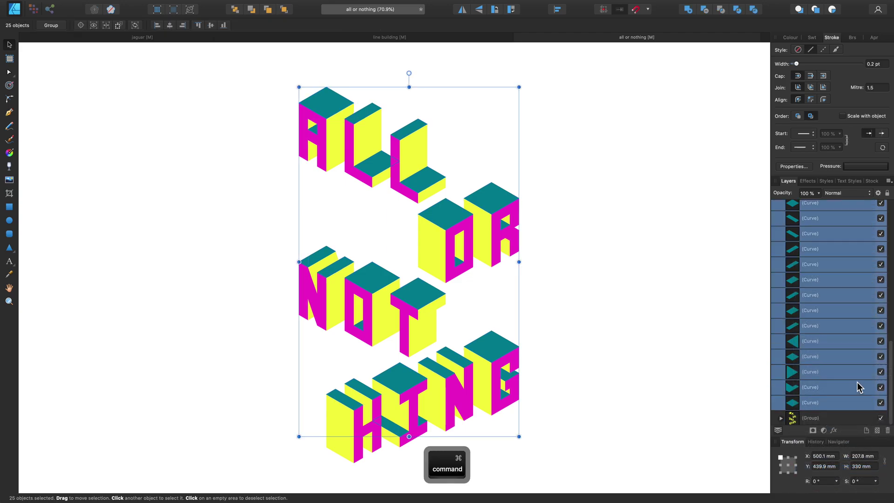
key("super+g")
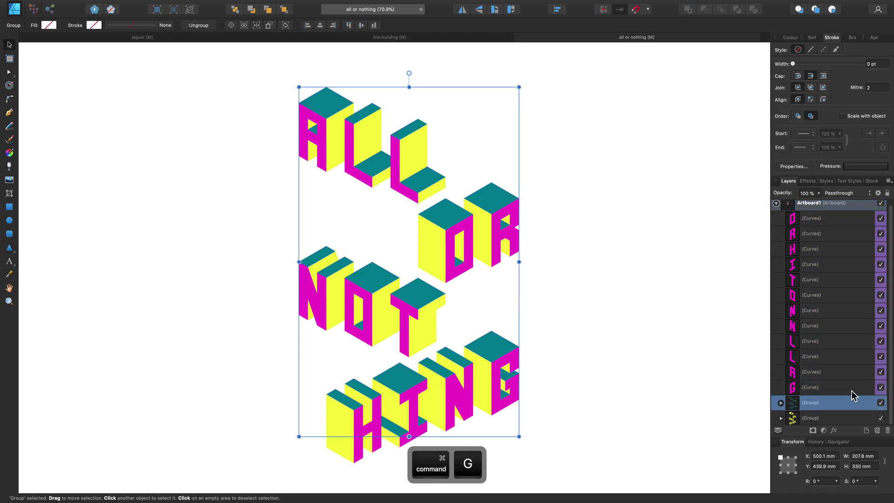
- Select the N's magenta face and all layers with its tag colour, grouping the 12 faces
left_click(844, 322)
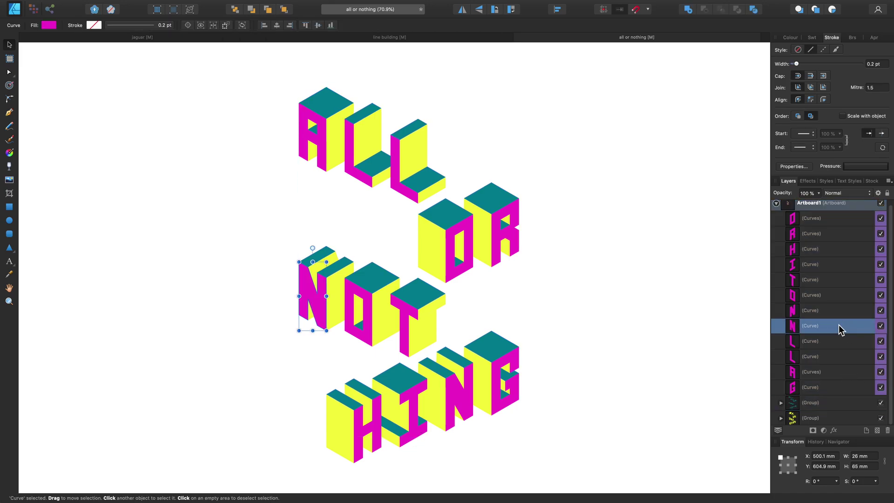
mouse_move(211, 5)
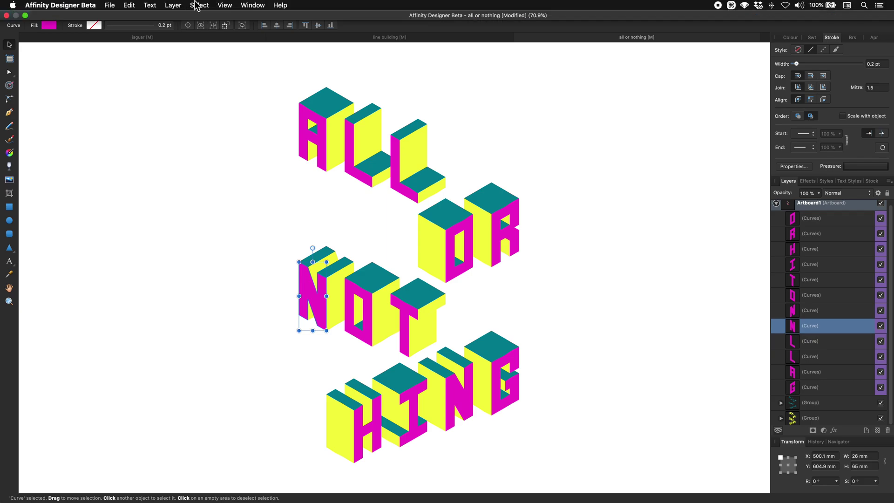
left_click(197, 6)
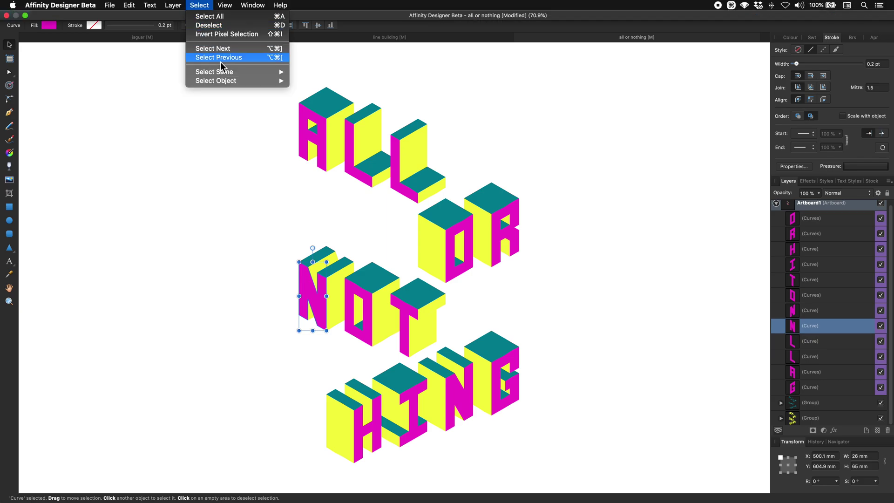
mouse_move(231, 74)
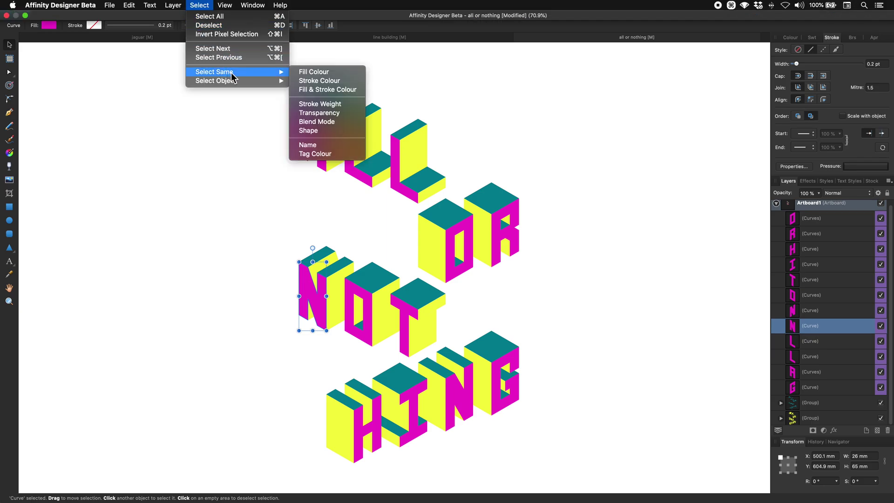
left_click(351, 156)
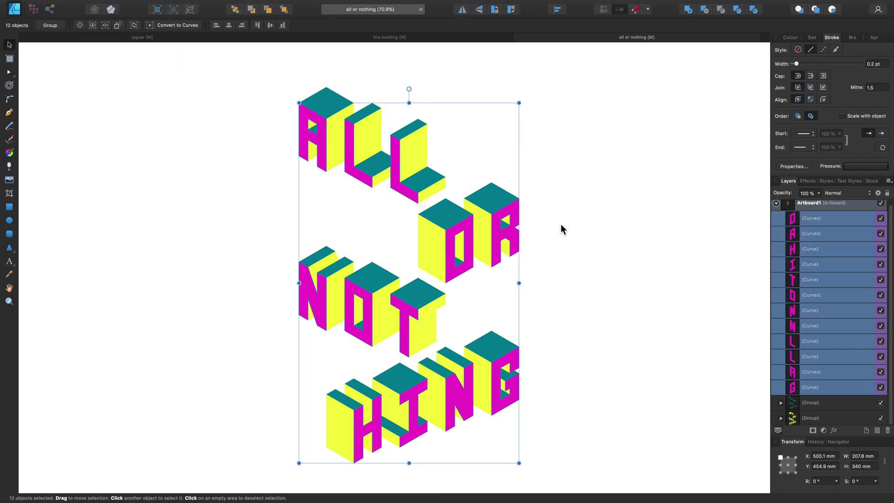
key("super+g")
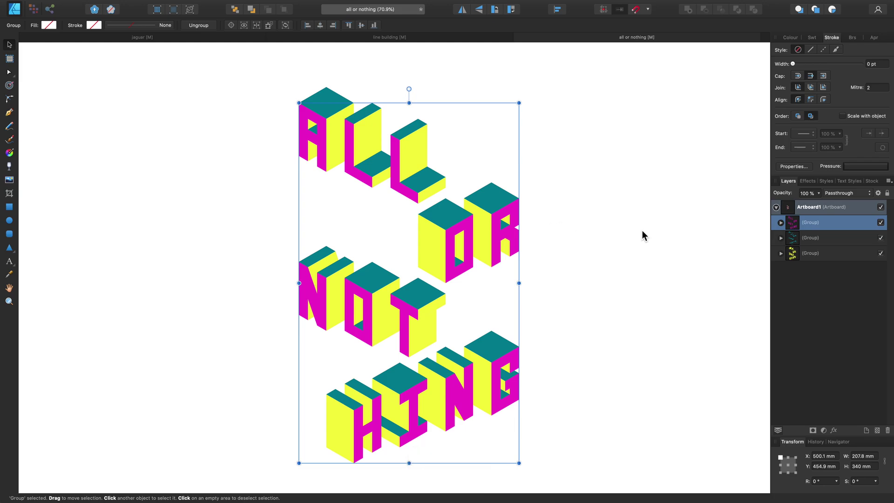
left_click(813, 274)
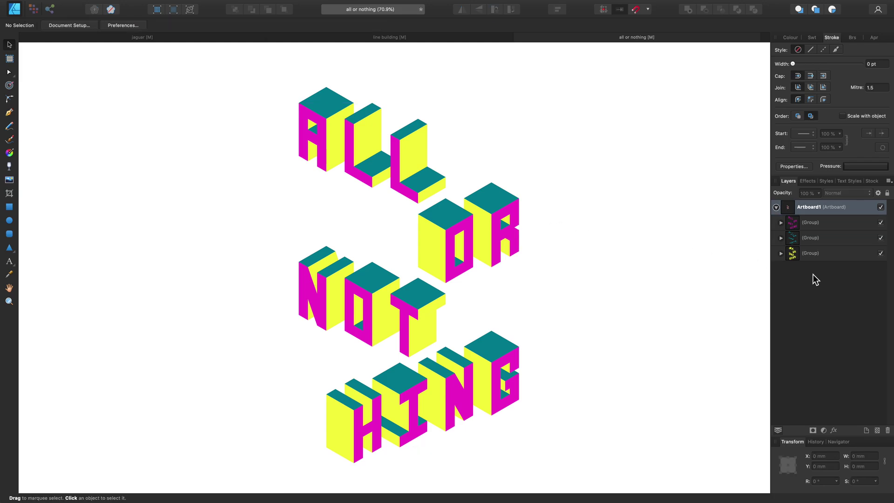